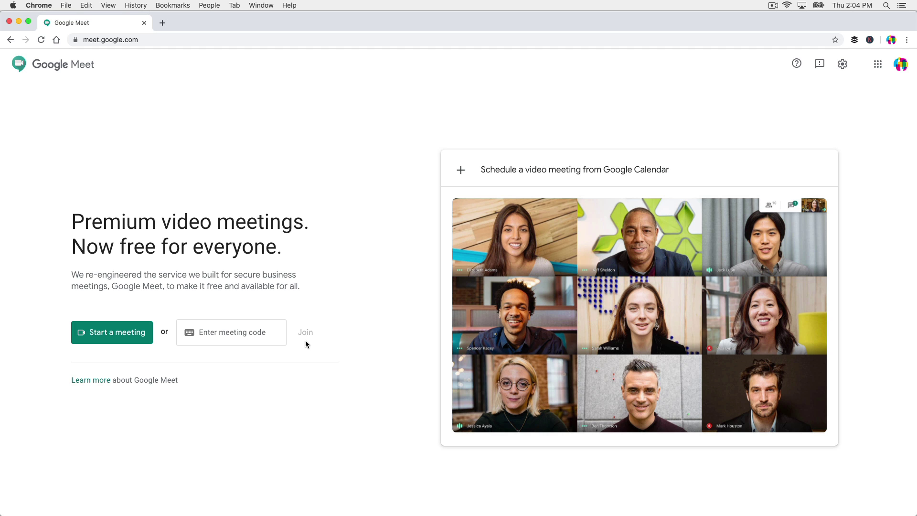
# Start and join a new meeting, allowing notifications, microphone and camera access, and dismiss the prompt to add others
pyautogui.click(118, 342)
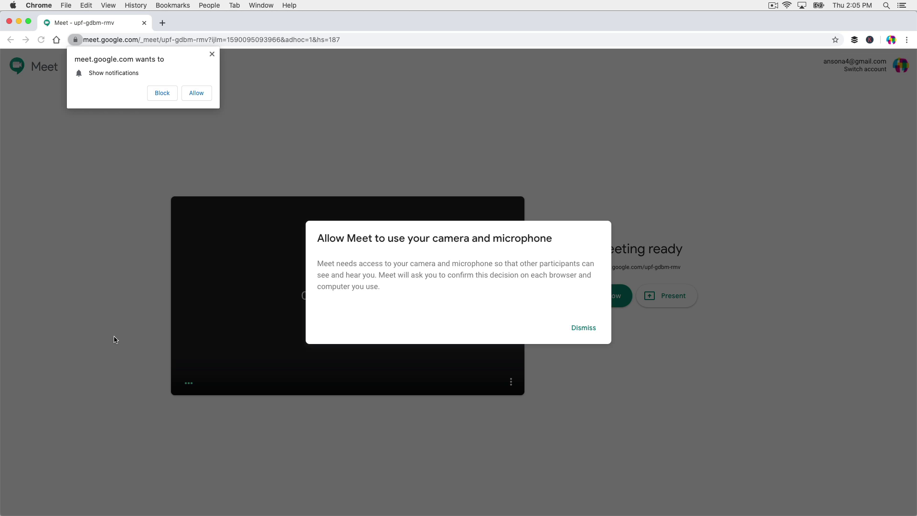
pyautogui.click(191, 94)
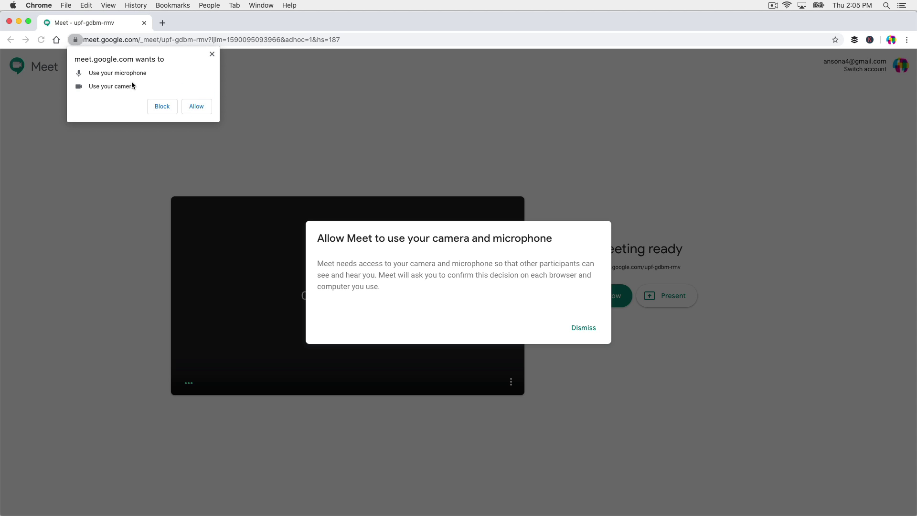
pyautogui.click(196, 106)
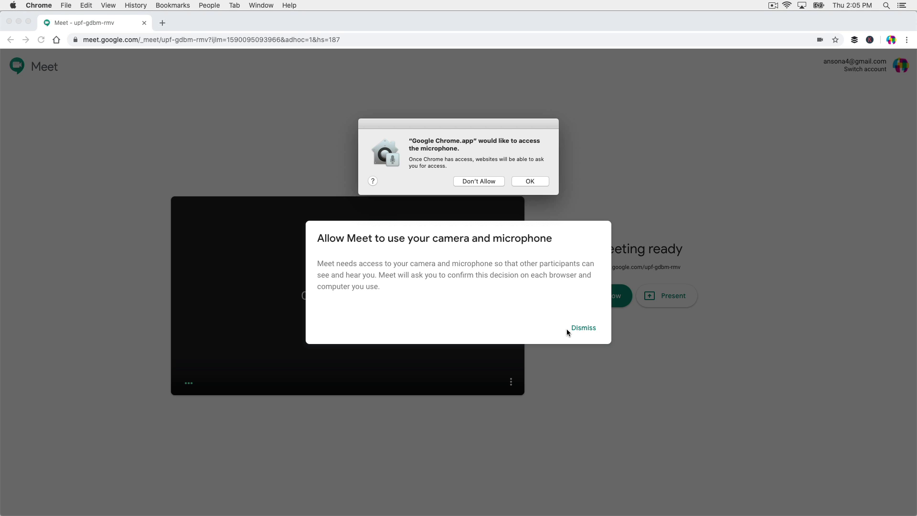
pyautogui.click(583, 327)
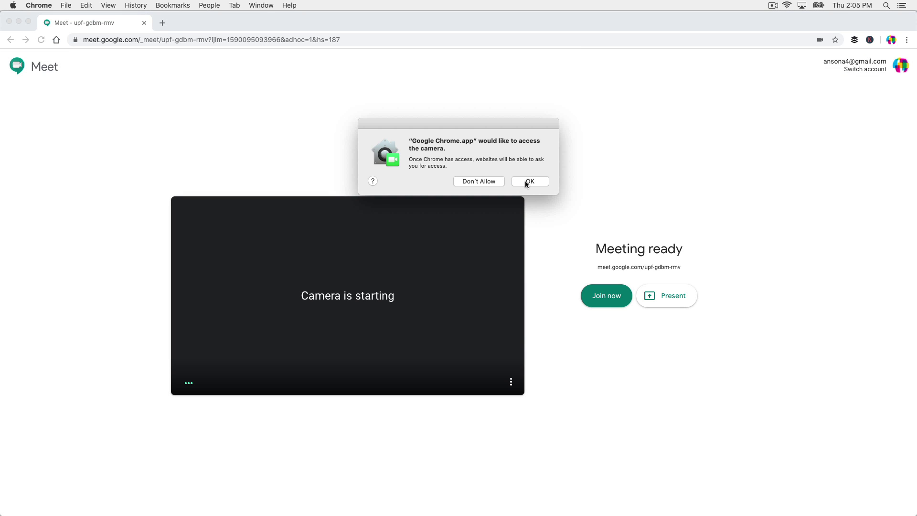
pyautogui.click(527, 181)
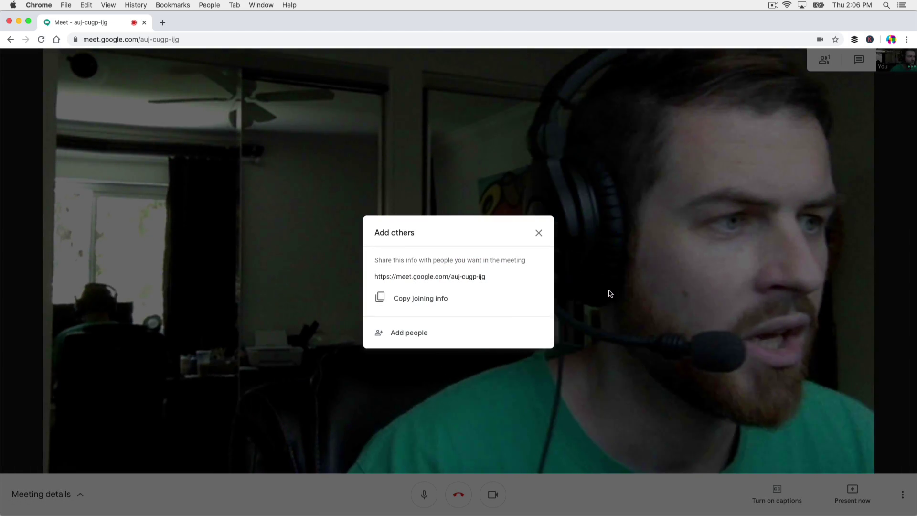
pyautogui.click(539, 233)
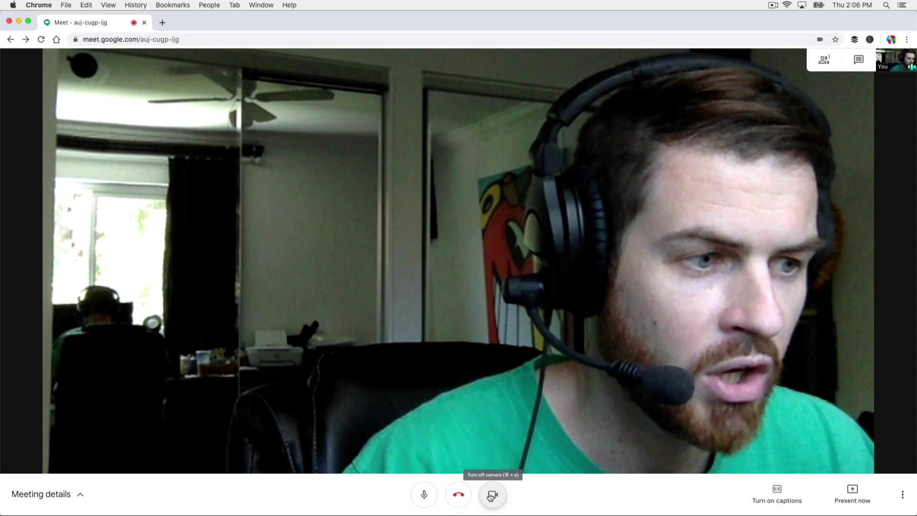
# Turn the camera off in the meeting and switch it back on
pyautogui.click(491, 497)
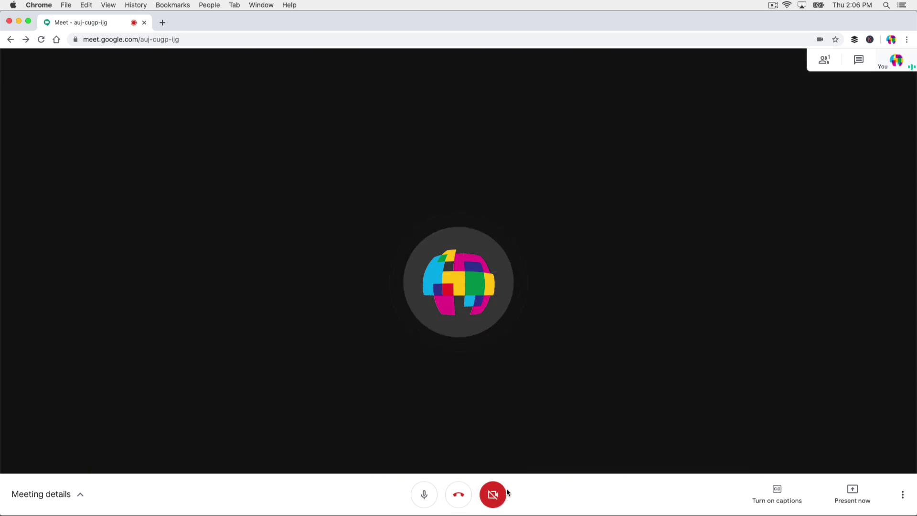
pyautogui.click(491, 497)
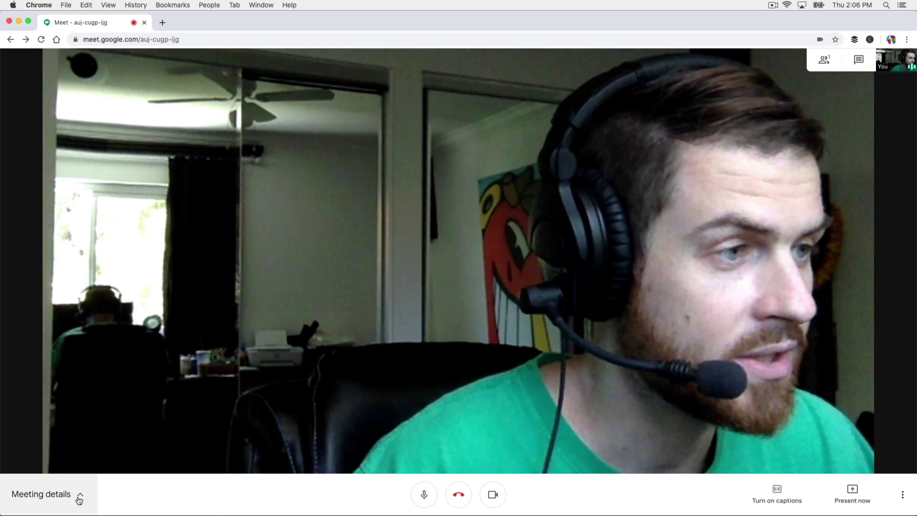
# Examine the meeting's joining info and the available options for presenting the screen
pyautogui.click(79, 497)
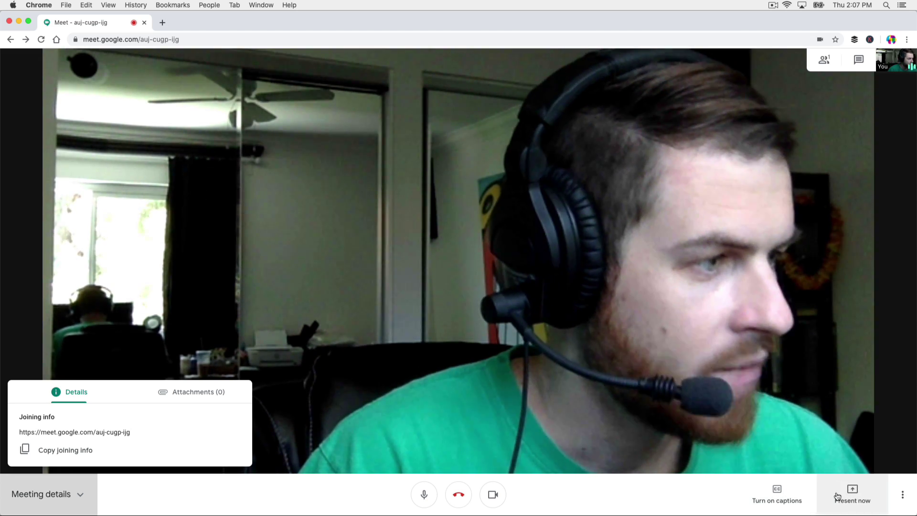
pyautogui.click(857, 489)
pyautogui.click(839, 490)
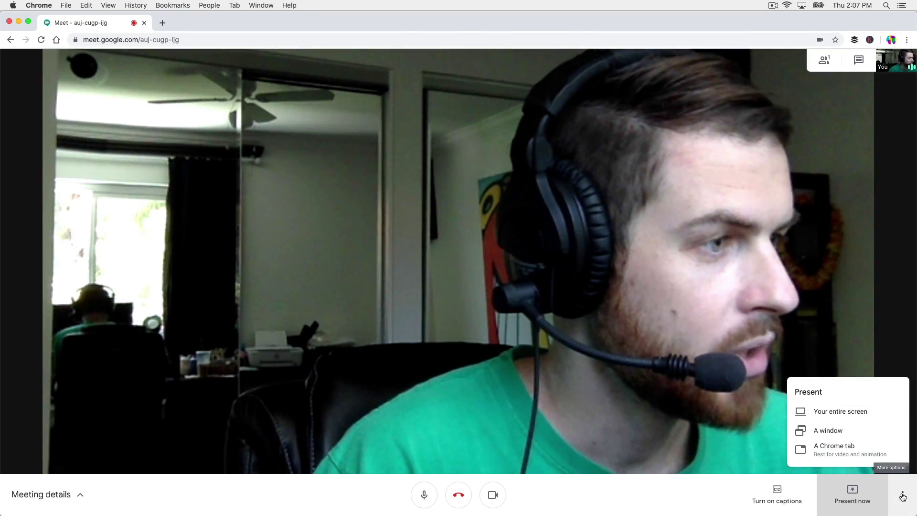
# Change the meeting's layout from Auto to Tiled
pyautogui.click(903, 496)
pyautogui.click(902, 497)
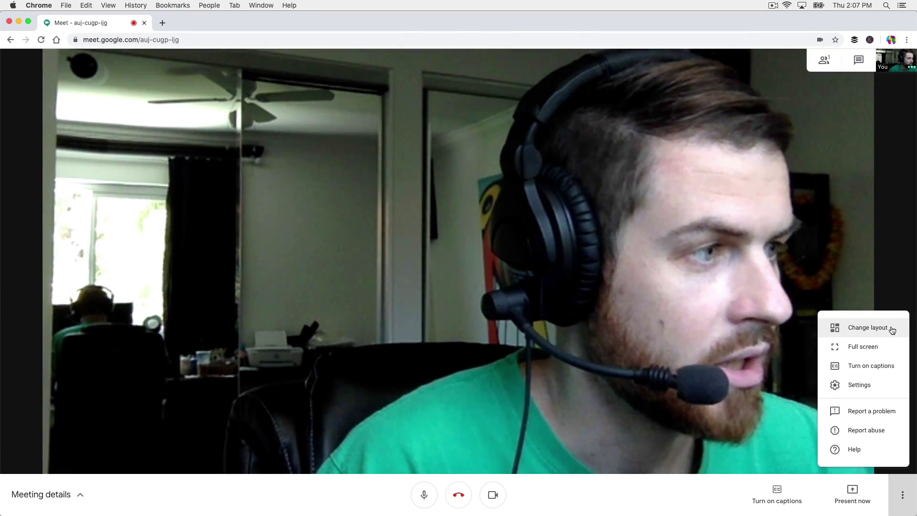
pyautogui.click(891, 328)
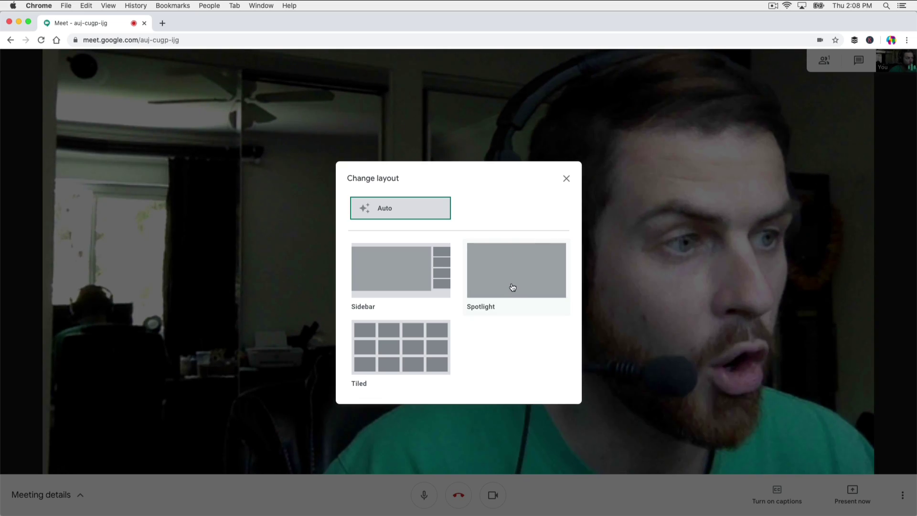
pyautogui.click(384, 373)
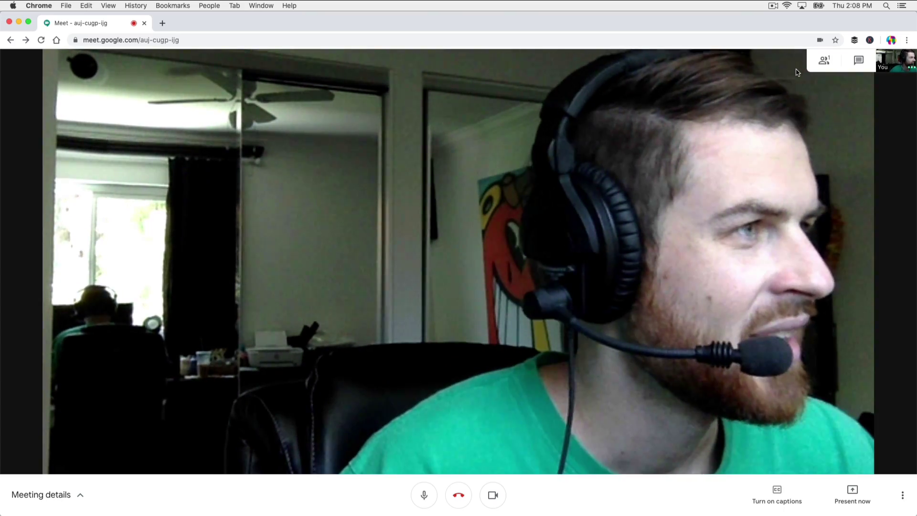
# Set the maximum send and receive video resolutions to High definition (720p), check the General settings and finish
pyautogui.click(896, 494)
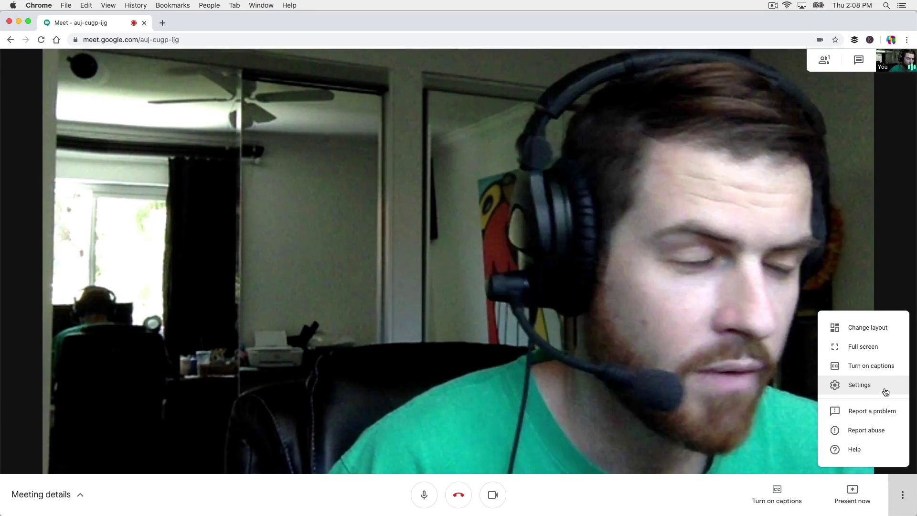
pyautogui.click(885, 391)
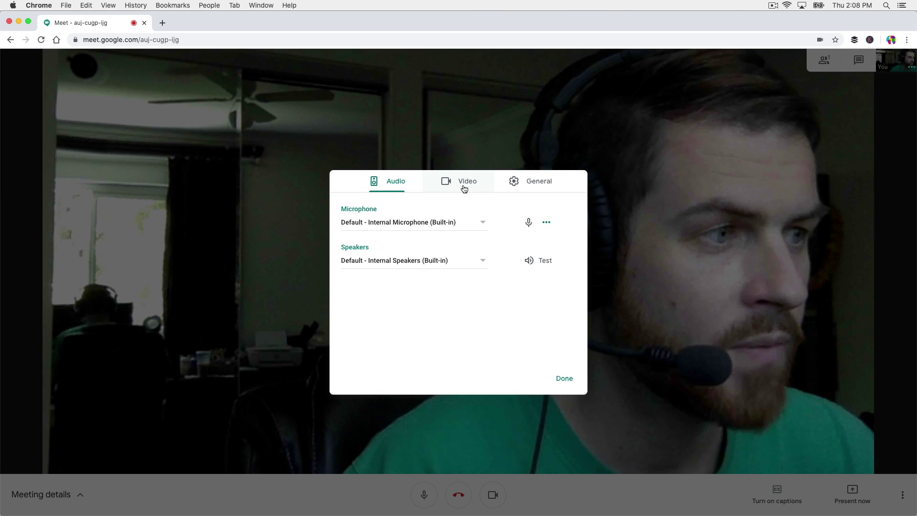
pyautogui.click(464, 188)
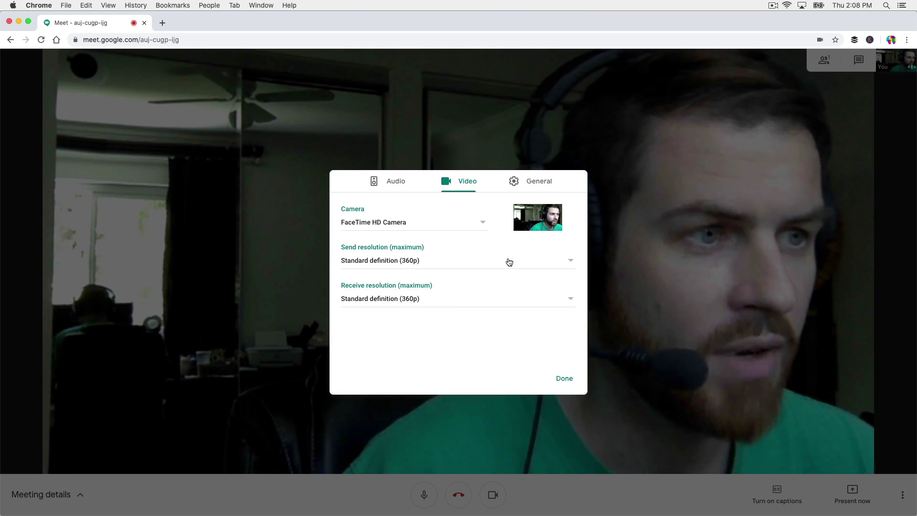
pyautogui.click(567, 263)
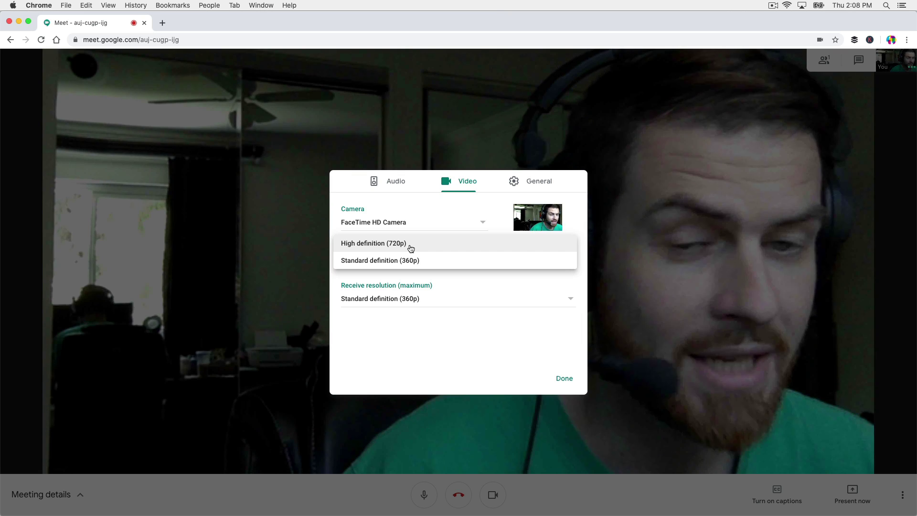
pyautogui.click(410, 244)
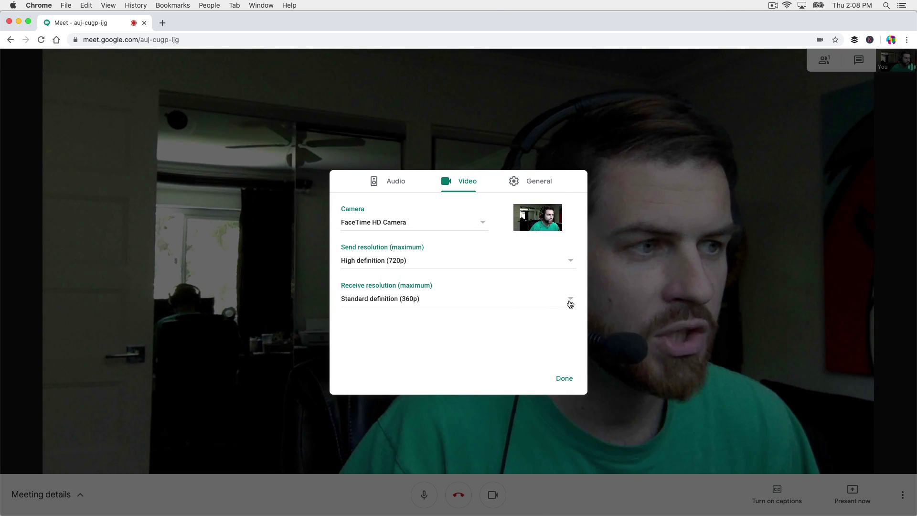
pyautogui.click(568, 300)
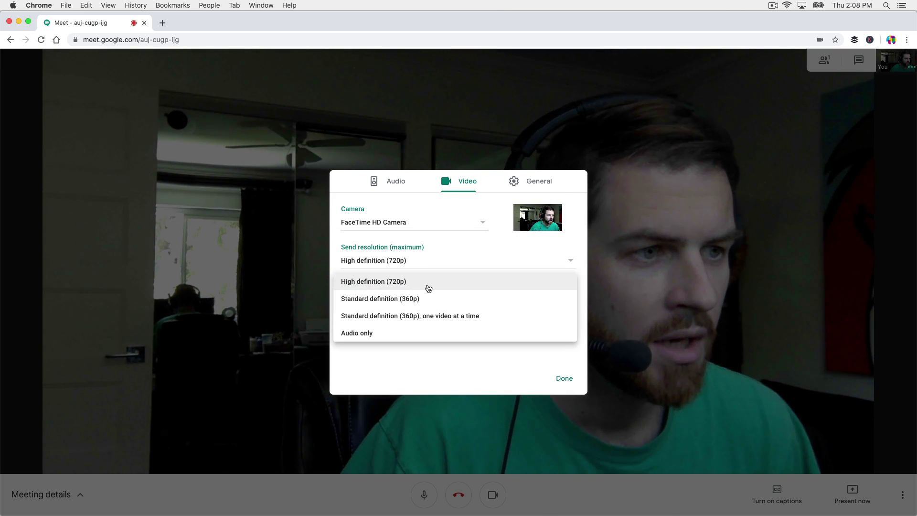
pyautogui.click(427, 286)
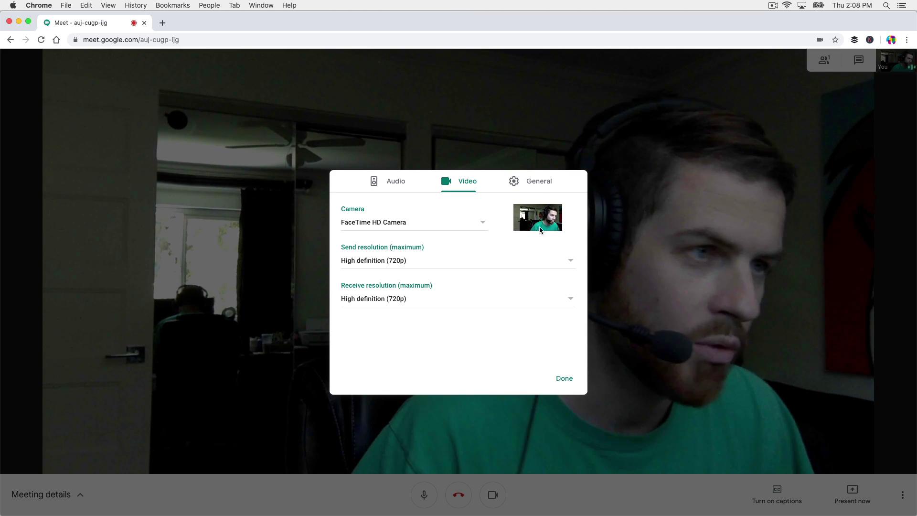
pyautogui.click(532, 186)
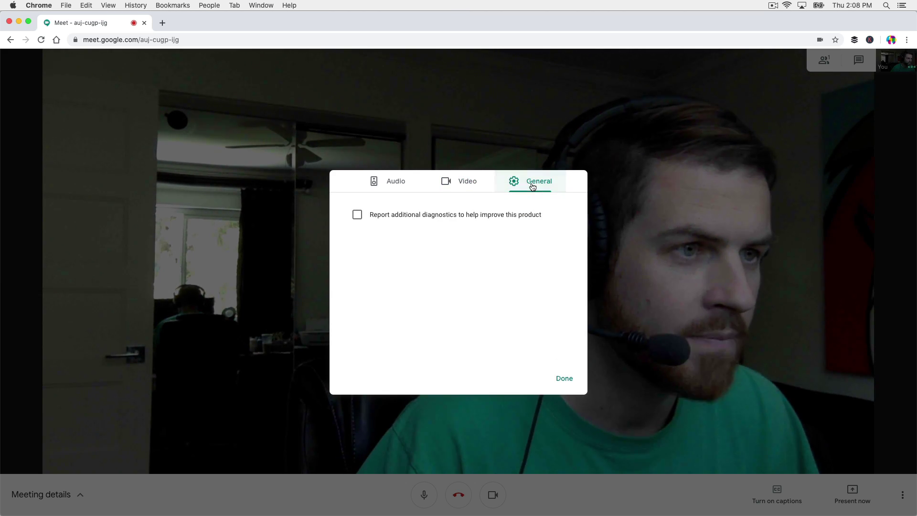
pyautogui.click(563, 379)
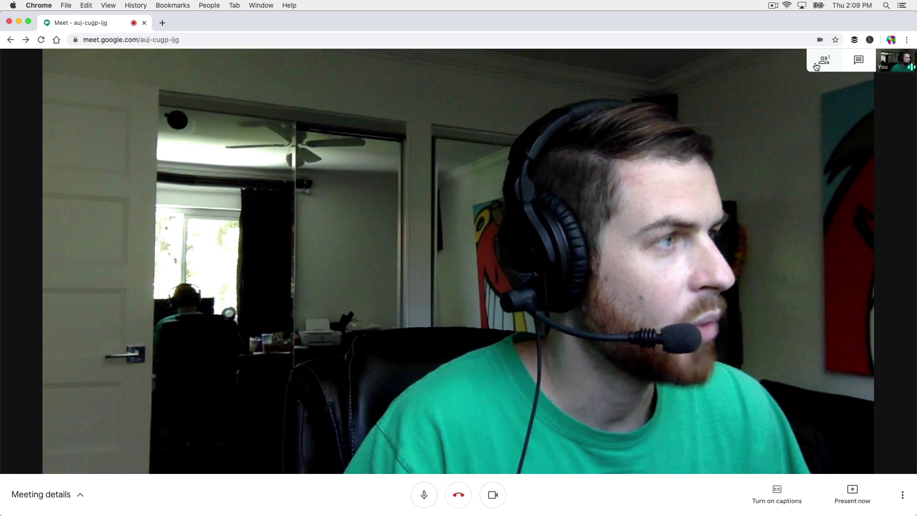
# View the participant list, send the chat message "Hello" to everyone, and close the side panel
pyautogui.click(816, 66)
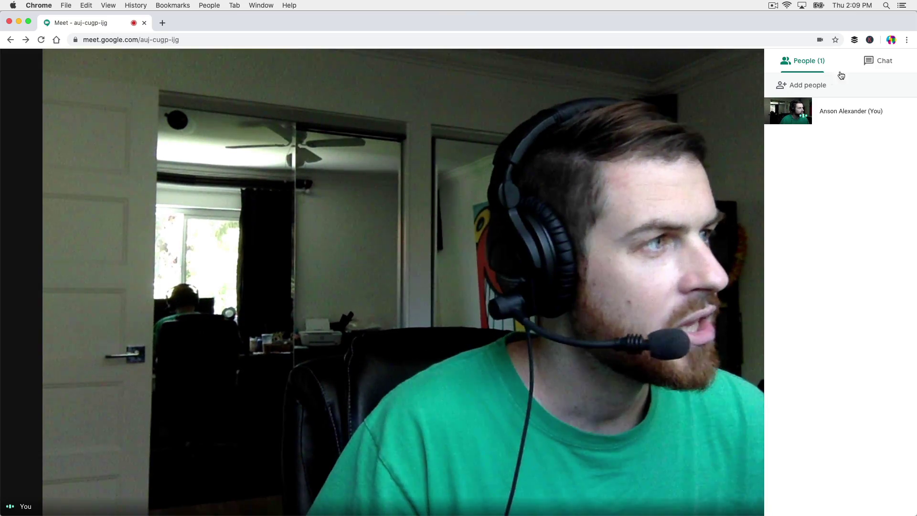
pyautogui.click(873, 63)
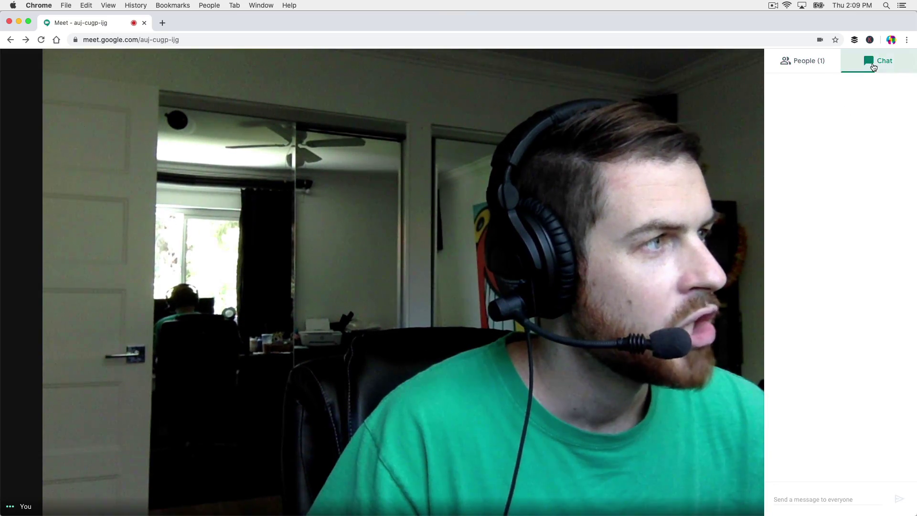
pyautogui.click(827, 499)
pyautogui.write('Hello')
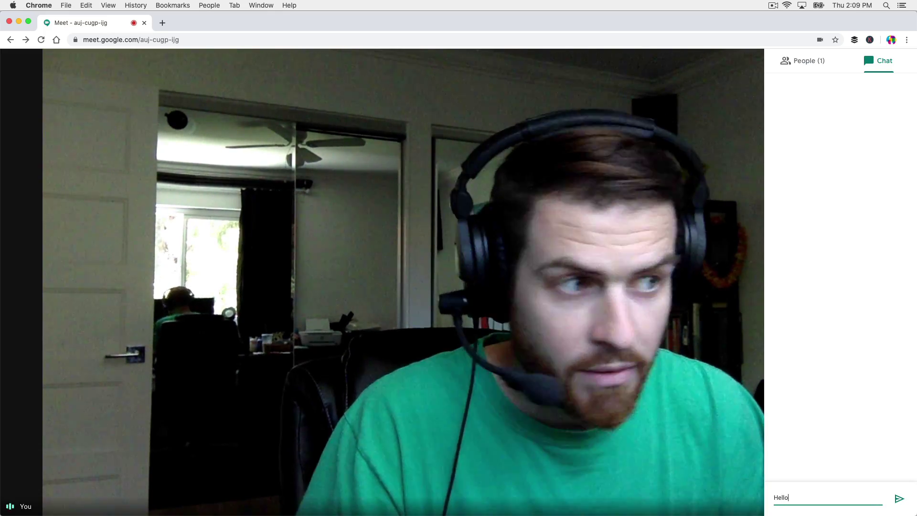
pyautogui.press('Return')
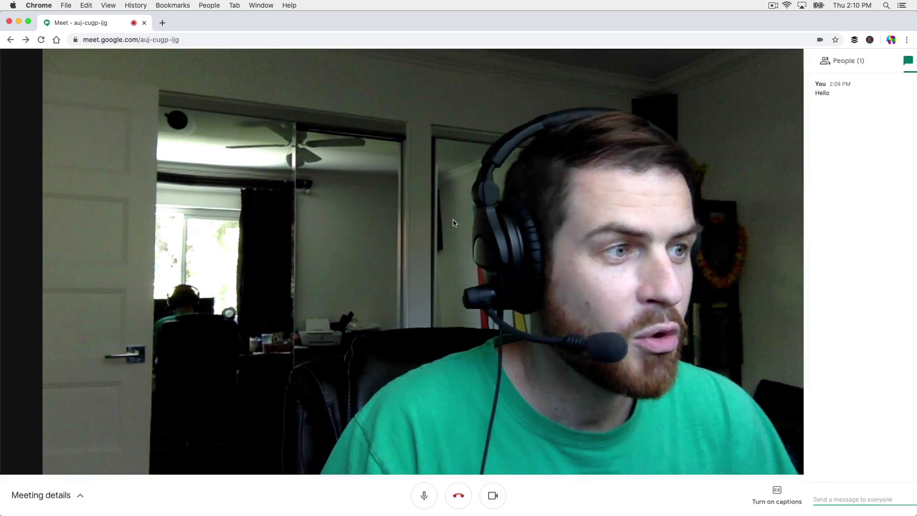
pyautogui.press('Escape')
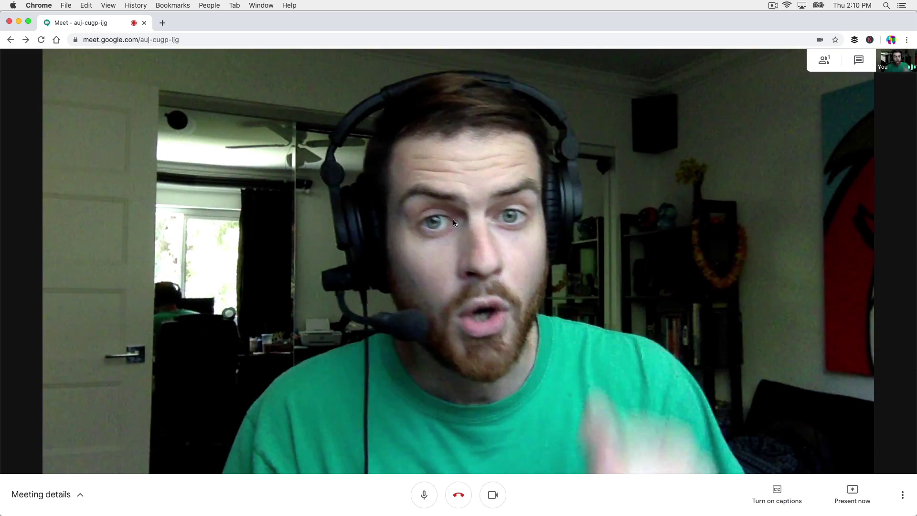
# Show the meeting's joining info and open calendar.google.com in a new browser tab
pyautogui.click(64, 501)
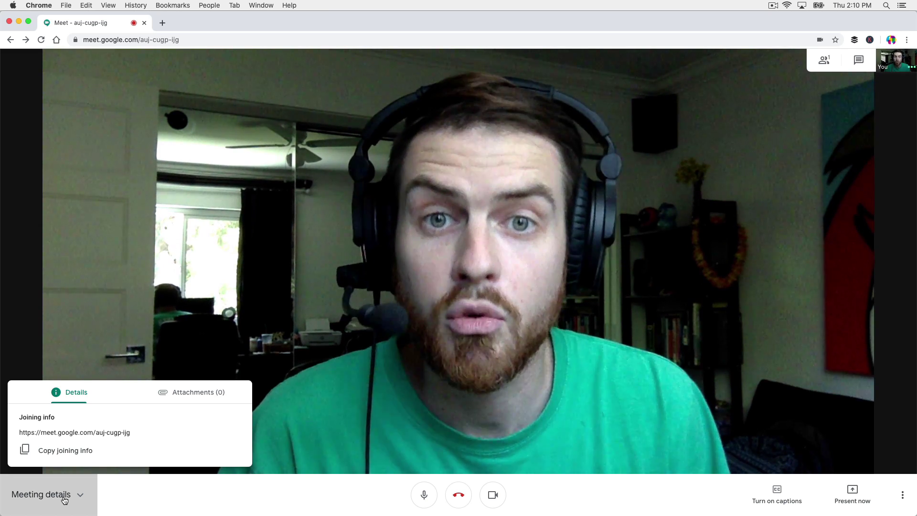
pyautogui.click(163, 23)
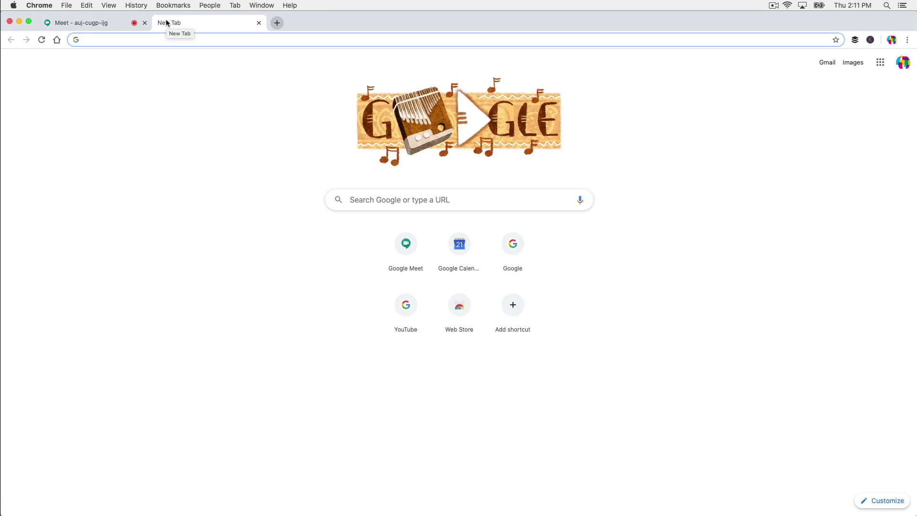
pyautogui.write('calendar.google.com')
pyautogui.press('Return')
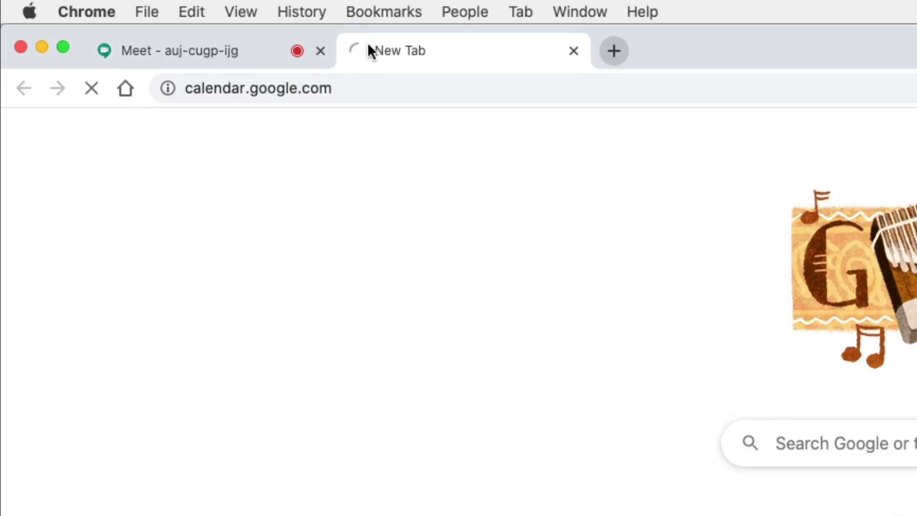
# Start an all-day event titled "Meeting" on Apr 27, 2020, and add Google Meet video conferencing to it
pyautogui.click(621, 274)
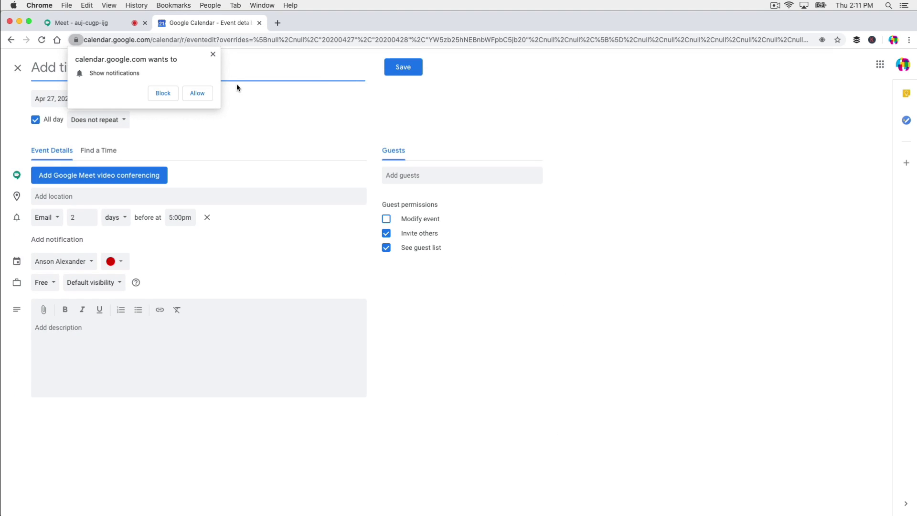
pyautogui.click(213, 55)
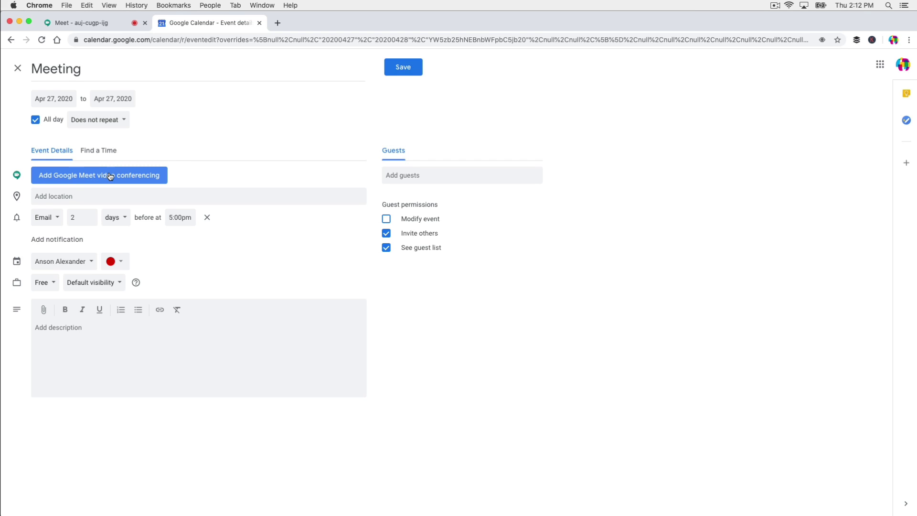
pyautogui.click(110, 176)
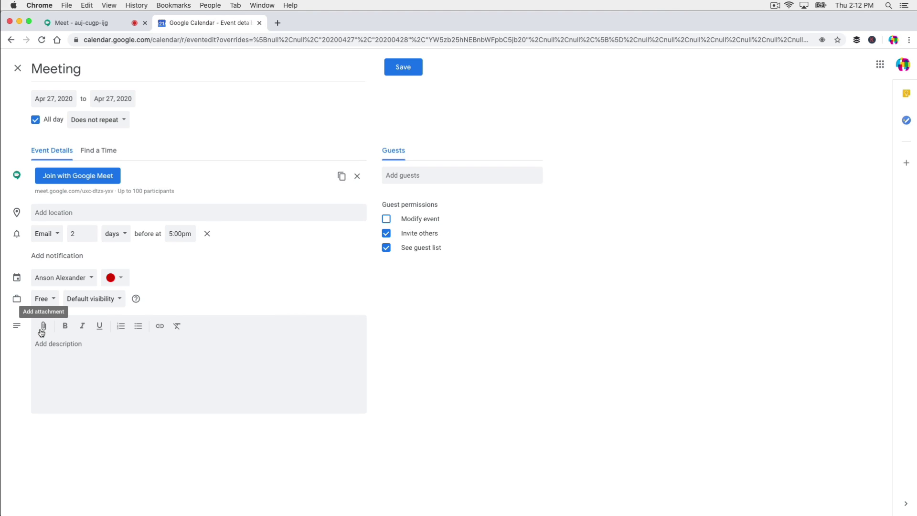
# Return to the running Meet call and examine the attachments section of the meeting details
pyautogui.click(112, 24)
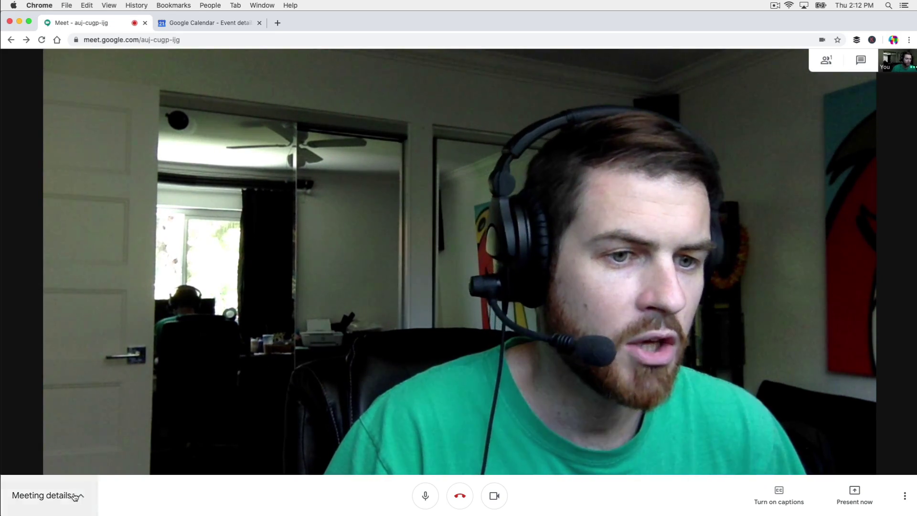
pyautogui.click(46, 495)
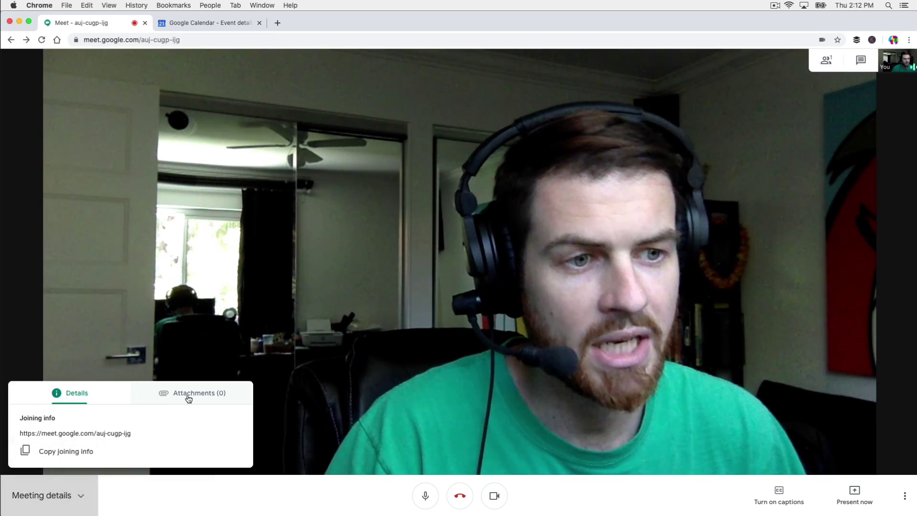
pyautogui.click(189, 393)
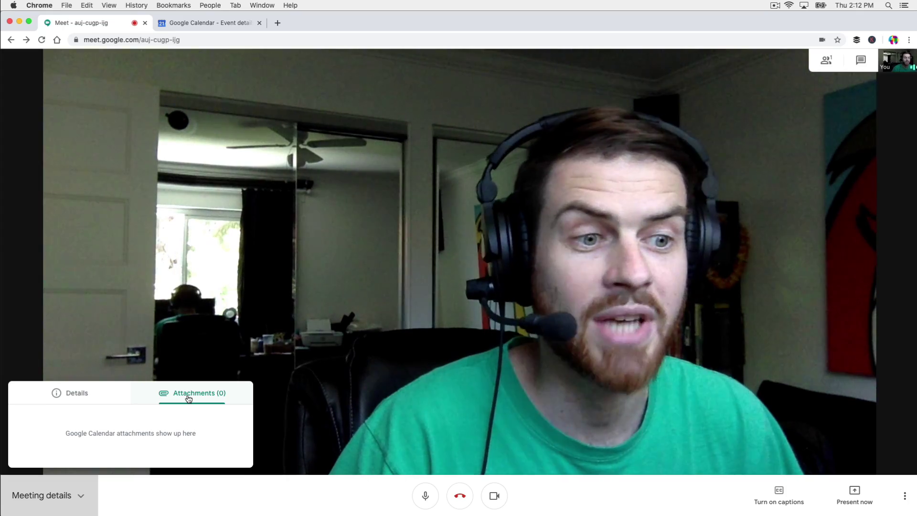